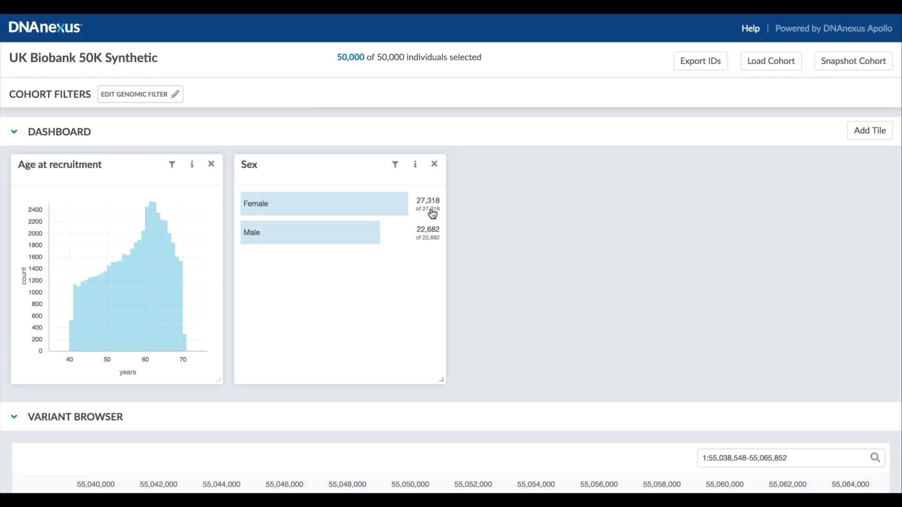
- Browse Population characteristics > Baseline characteristics and preview the Sex and Age at recruitment fields
click(873, 139)
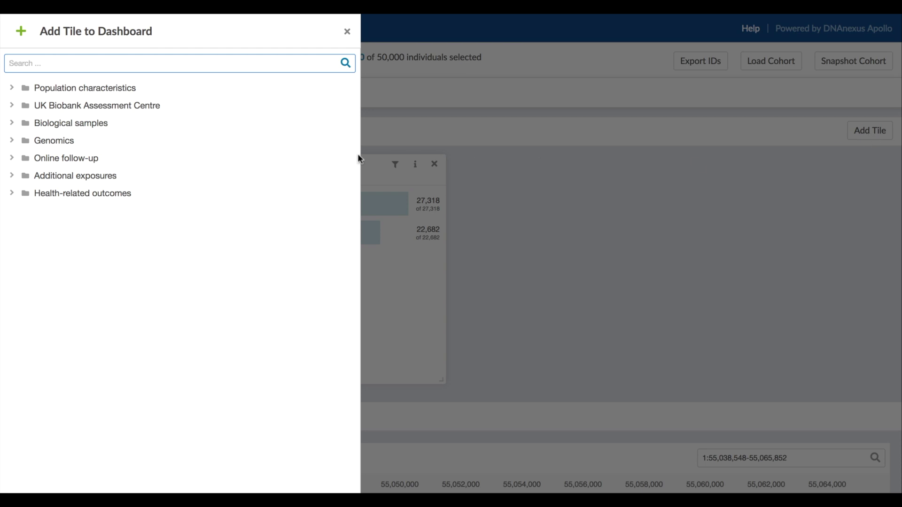
click(41, 90)
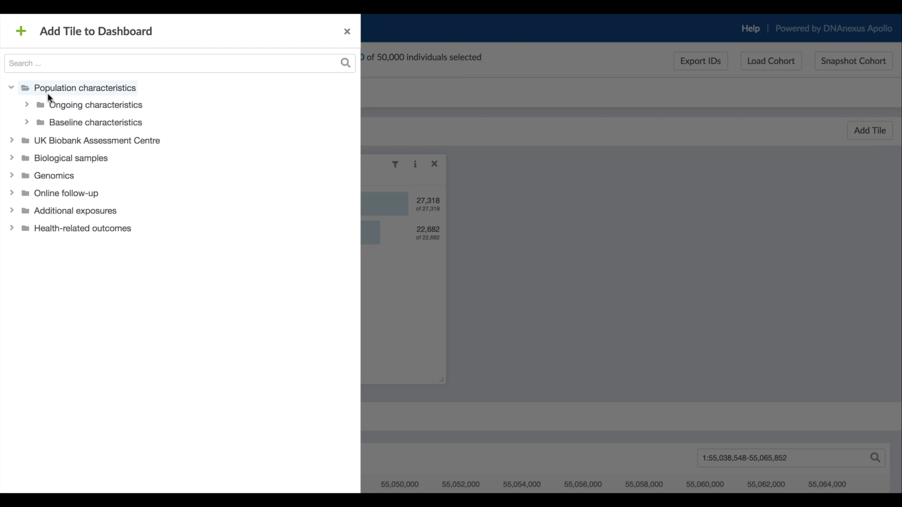
click(67, 125)
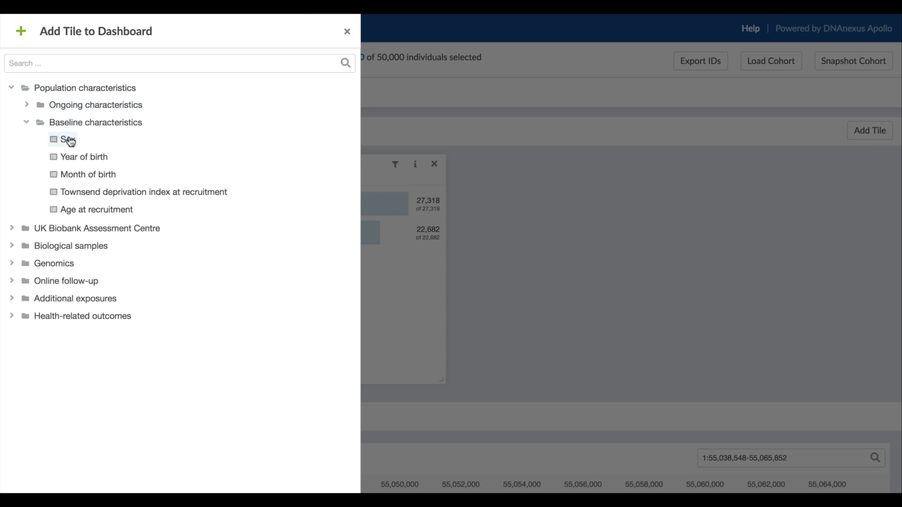
click(67, 140)
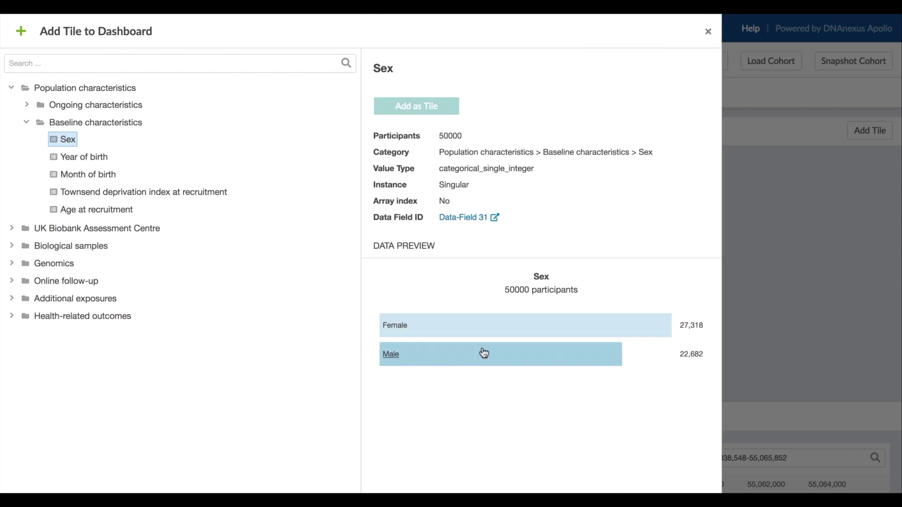
click(129, 211)
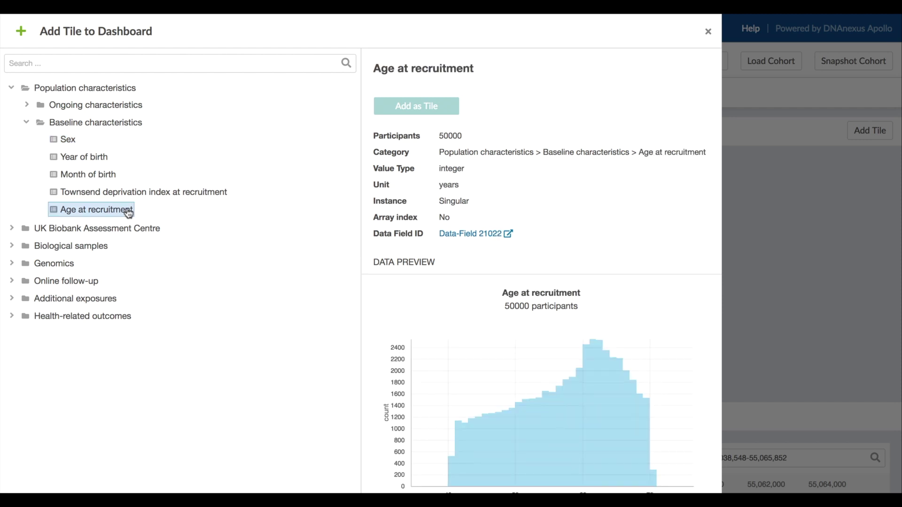
scroll(495, 414, down, 1)
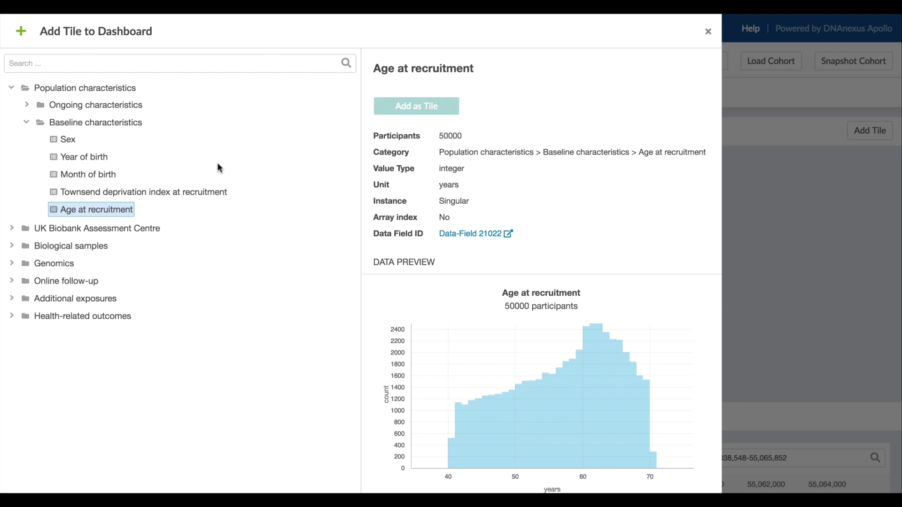
- Search the field catalogue for 'toothache' and preview Mouth/teeth dental problems
click(160, 64)
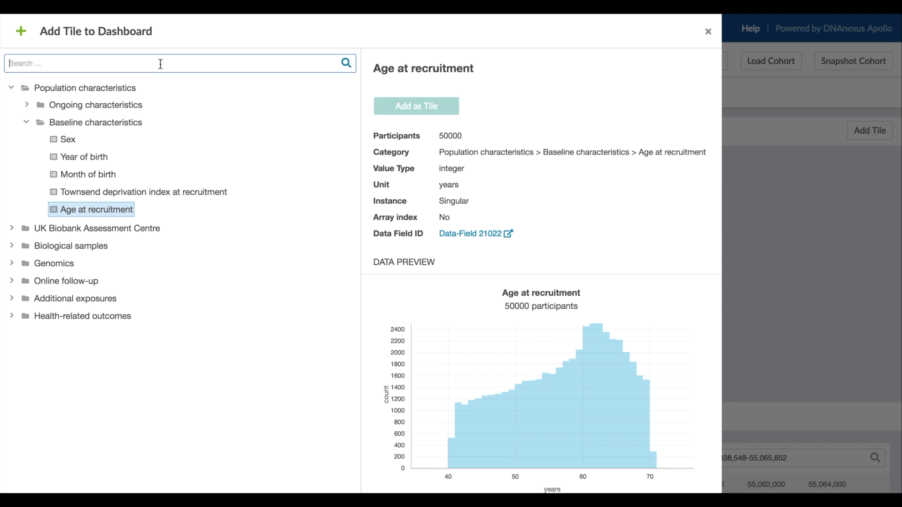
text(toothache)
key(Return)
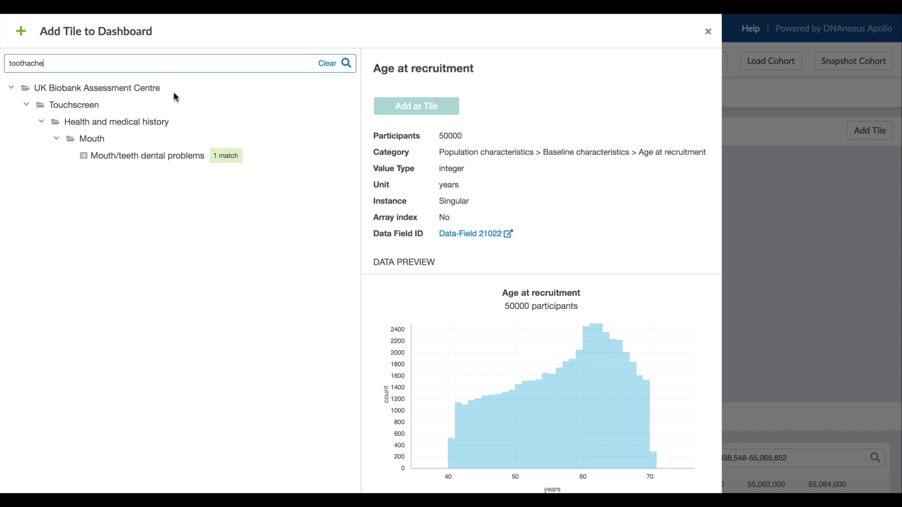
click(169, 158)
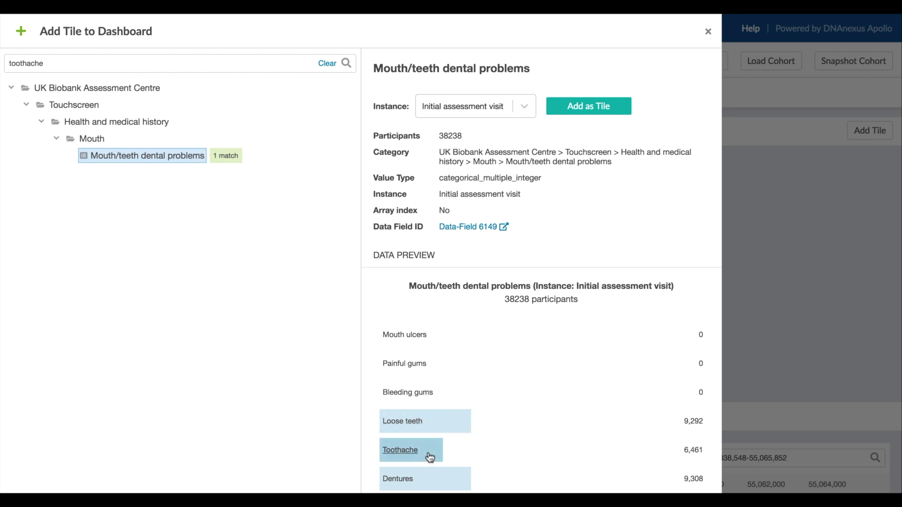
- Add Mouth/teeth dental problems as a tile for the Initial assessment visit
click(524, 110)
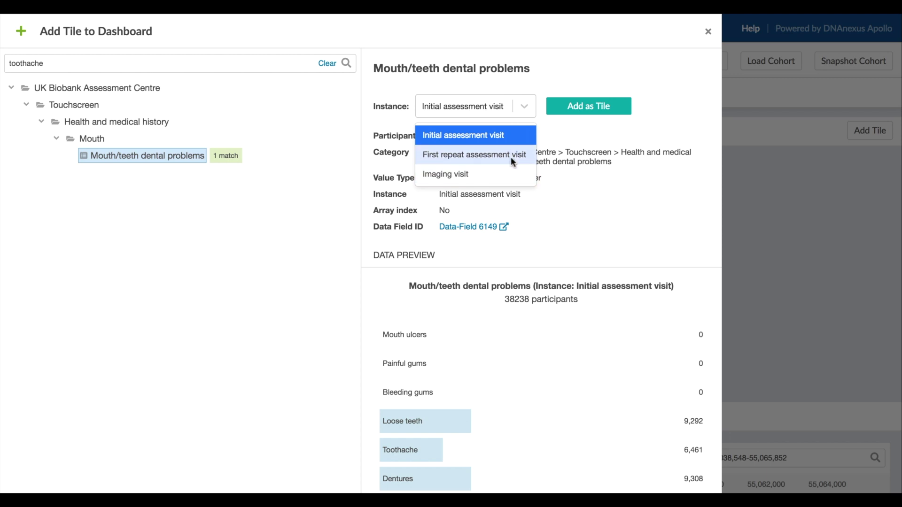
click(508, 134)
click(585, 112)
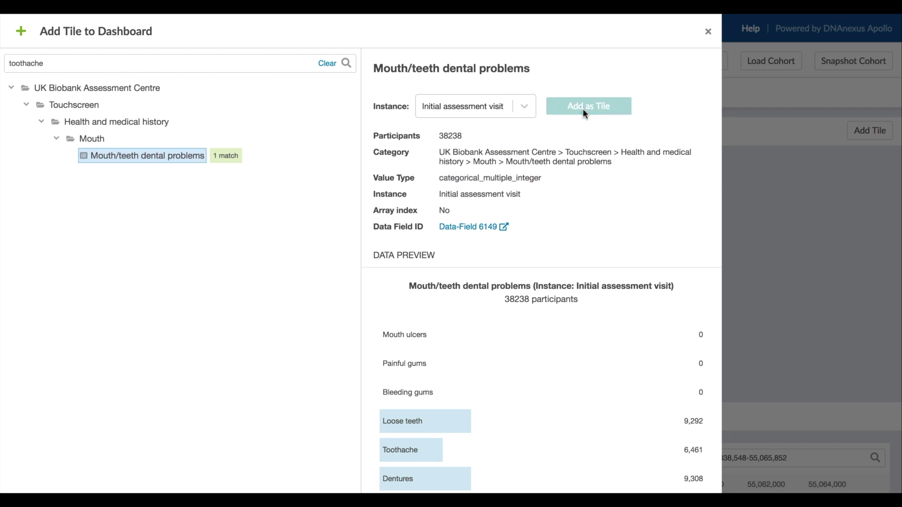
double_click(233, 66)
- Search 'diabetes' and add Age diabetes diagnosed to the dashboard as a tile
text(diabete)
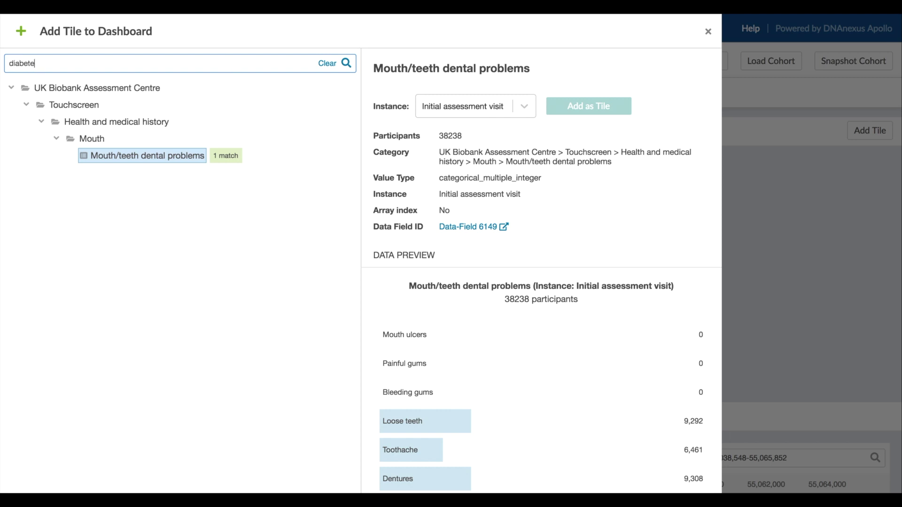
text(s)
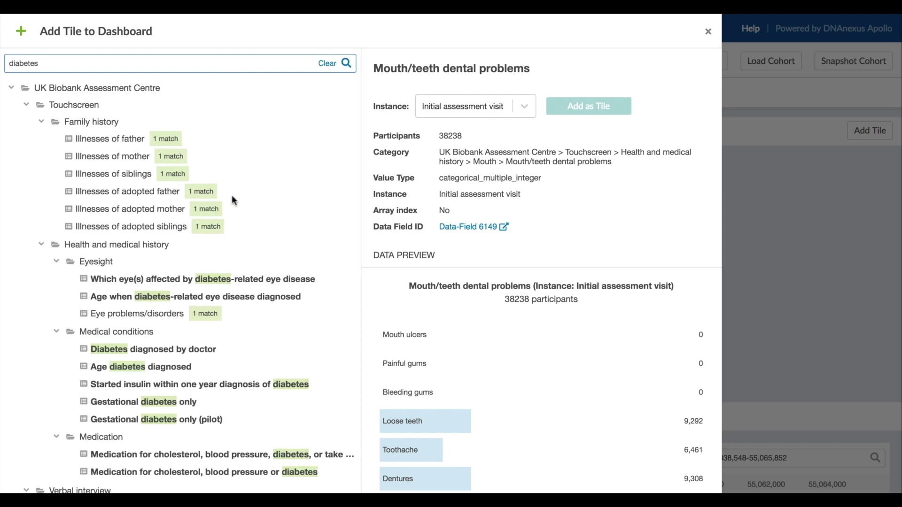
click(204, 354)
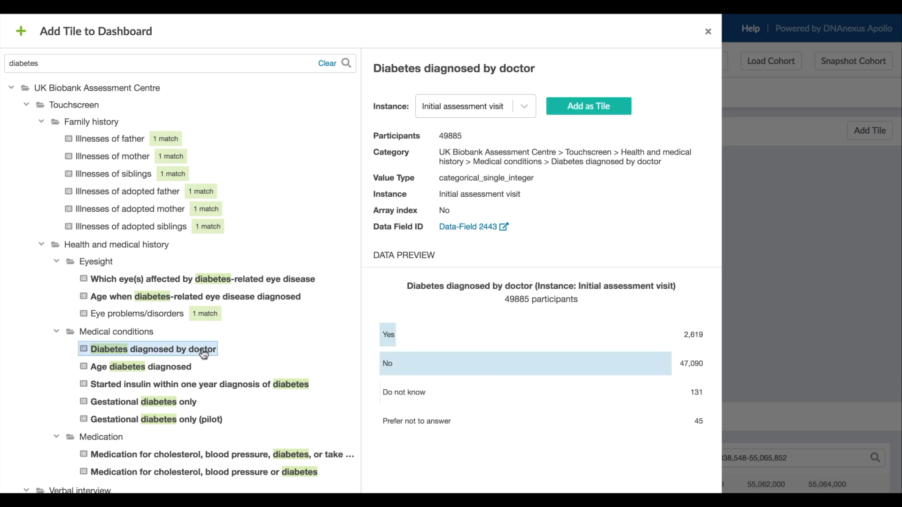
click(160, 369)
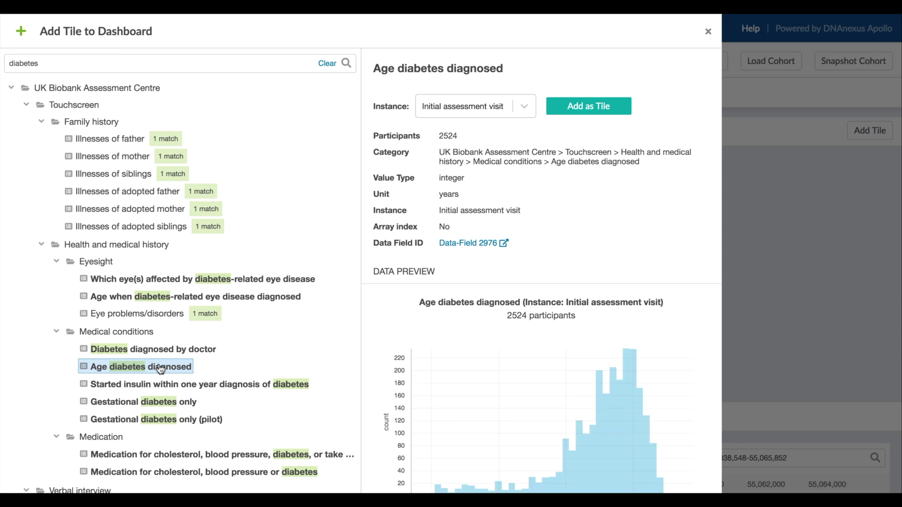
scroll(455, 390, down, 1)
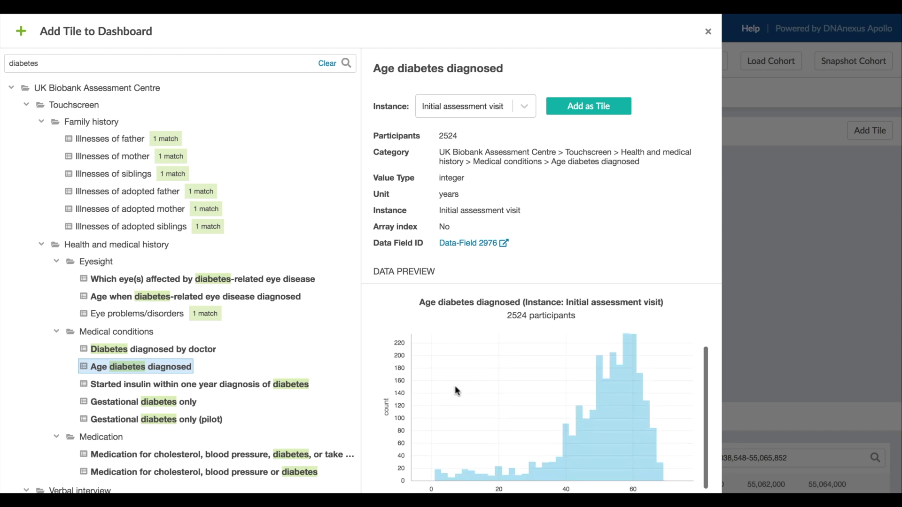
click(580, 113)
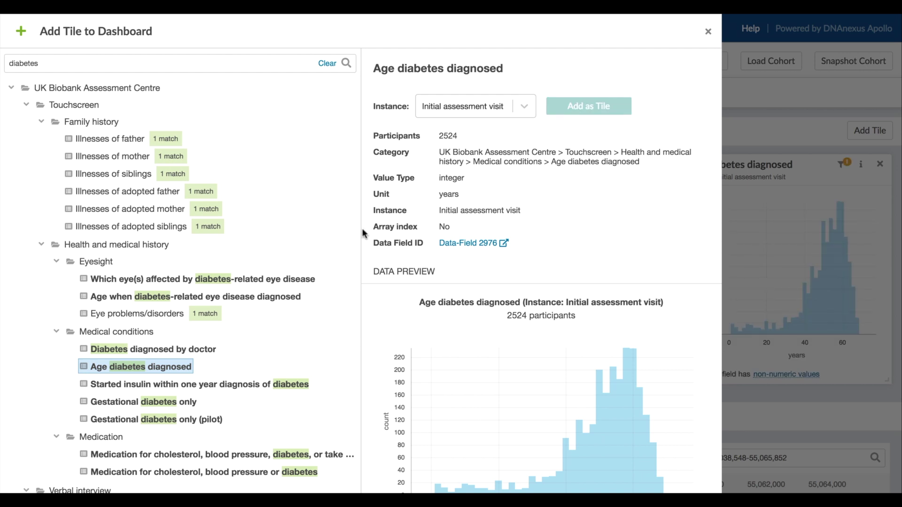
- Add the Diagnoses - main ICD10 field as another dashboard tile
scroll(265, 372, down, 3)
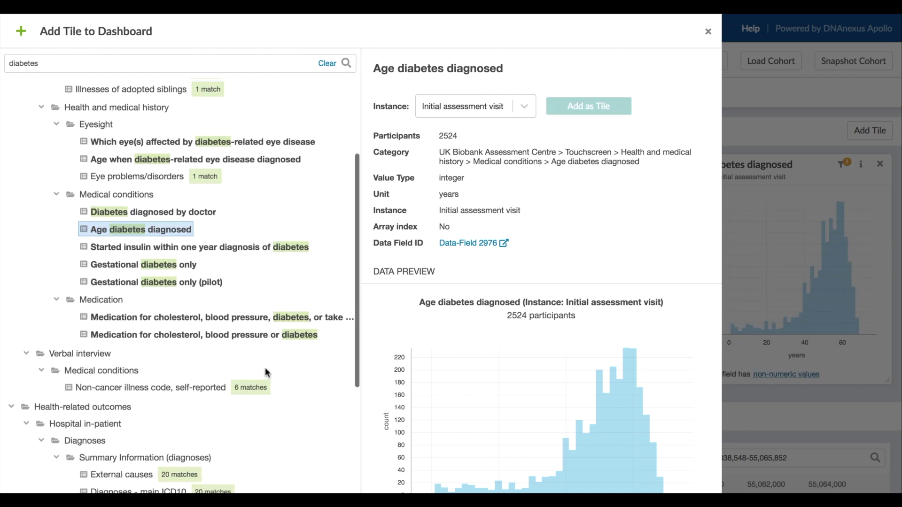
scroll(266, 372, down, 3)
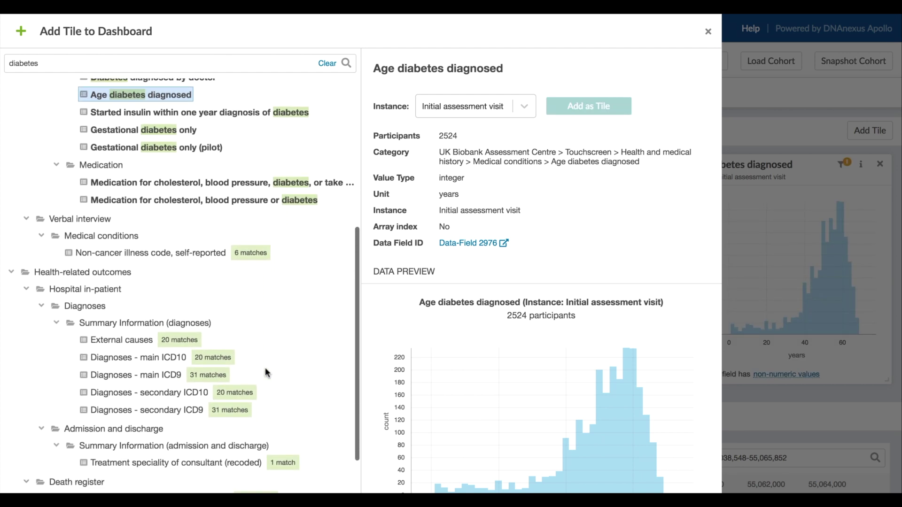
scroll(265, 373, down, 1)
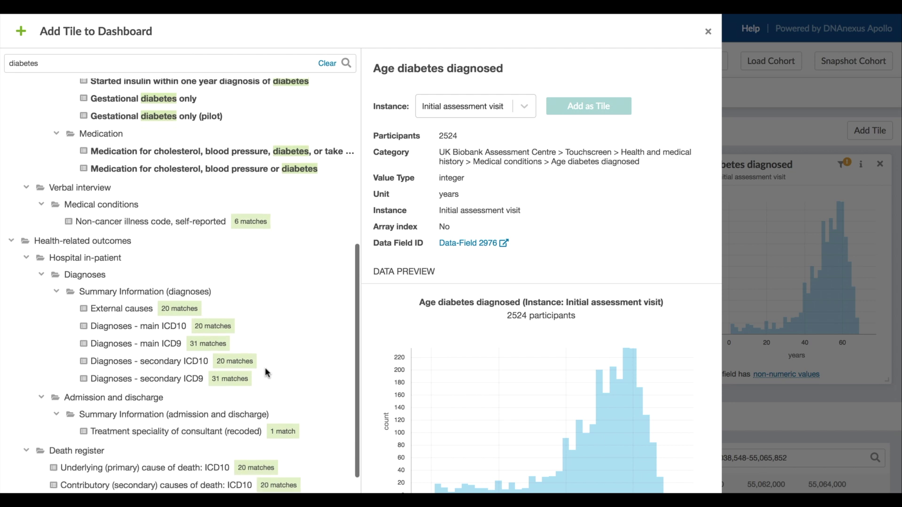
click(160, 329)
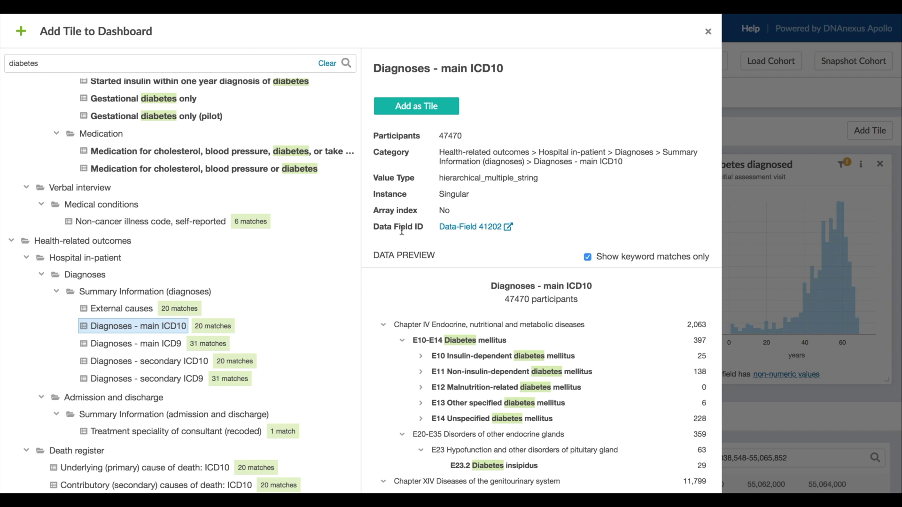
click(413, 109)
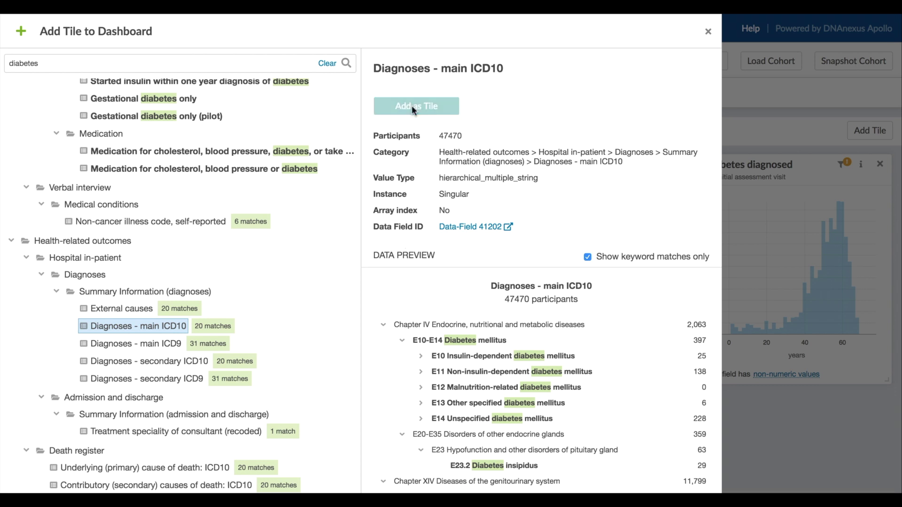
- Reorder tiles: dental problems below Sex, ICD10 diagnoses in the top row, Age diabetes diagnosed beside dental
click(706, 34)
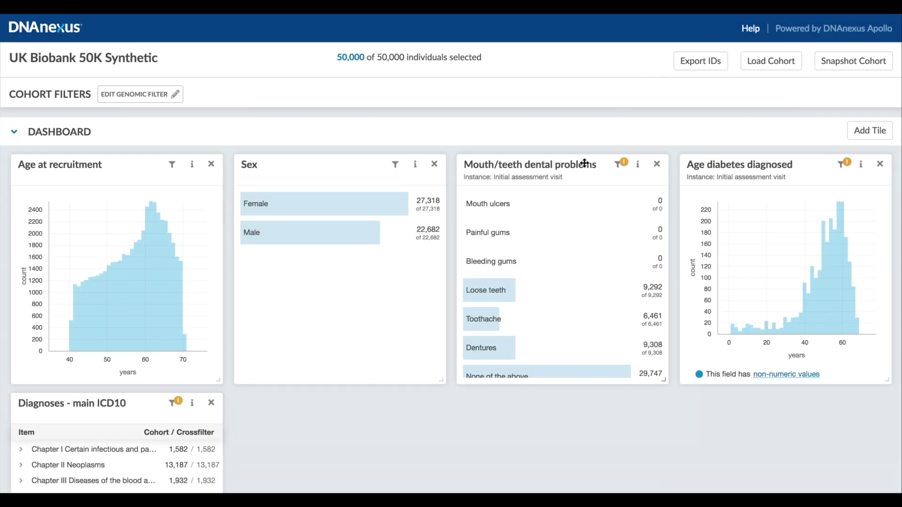
drag(584, 163, 354, 402)
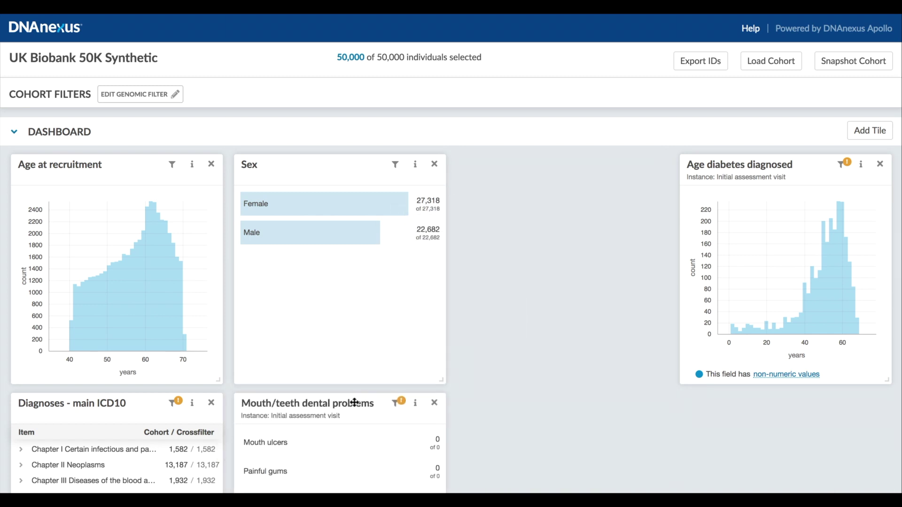
scroll(528, 385, down, 3)
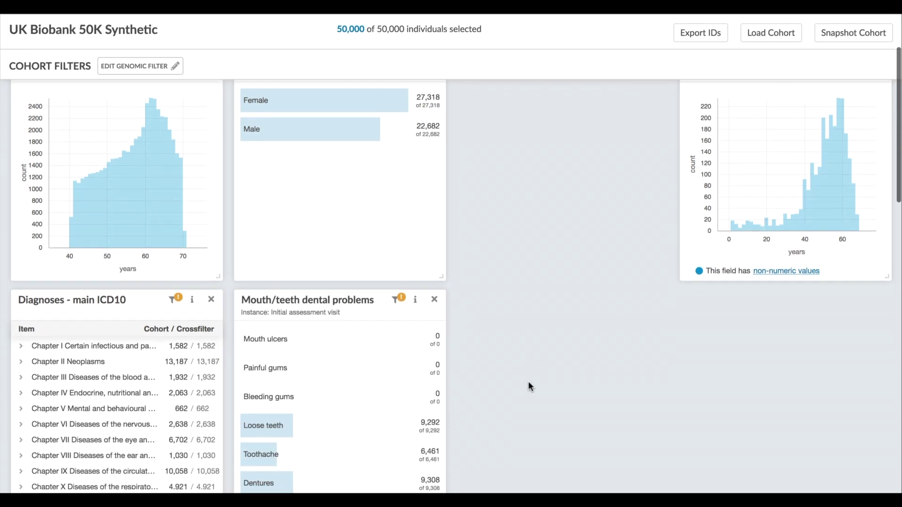
scroll(528, 386, up, 1)
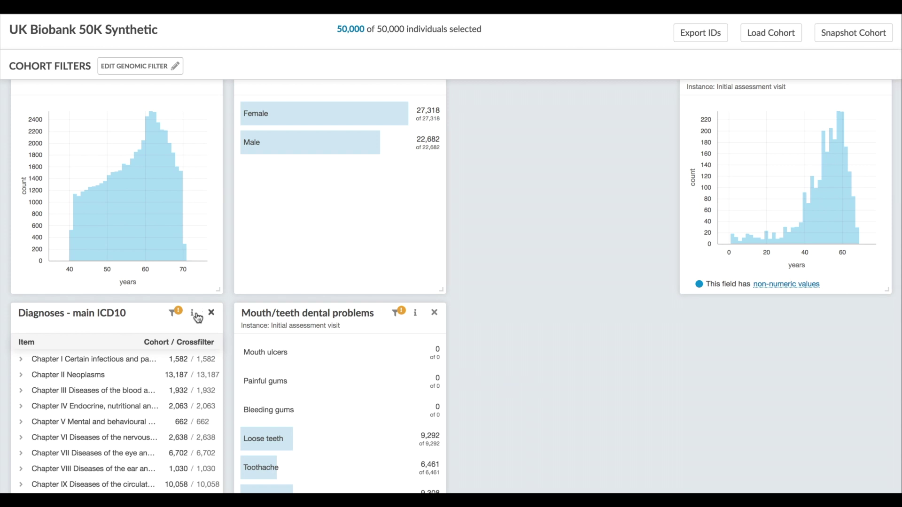
drag(198, 319, 553, 131)
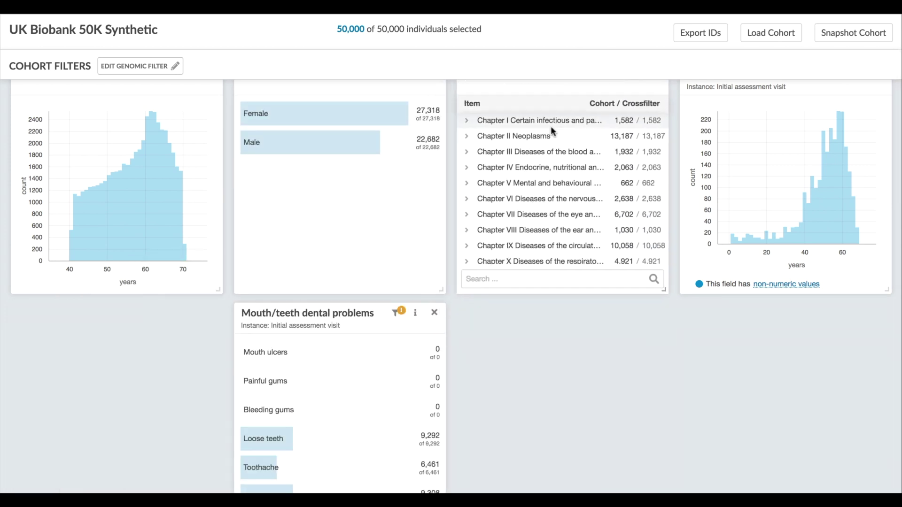
scroll(649, 205, up, 1)
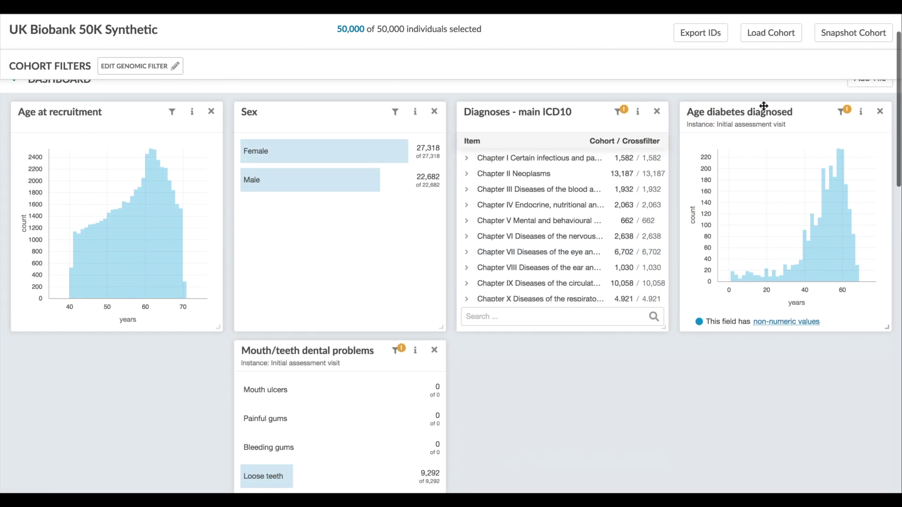
drag(768, 107, 143, 352)
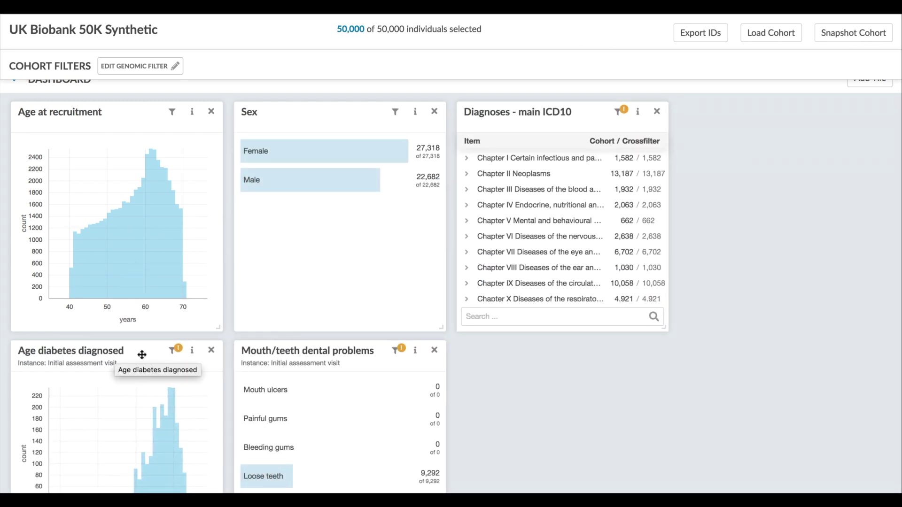
- Enlarge the Diagnoses - main ICD10 tile to list all chapters I–XXII
scroll(821, 392, down, 2)
scroll(821, 393, down, 1)
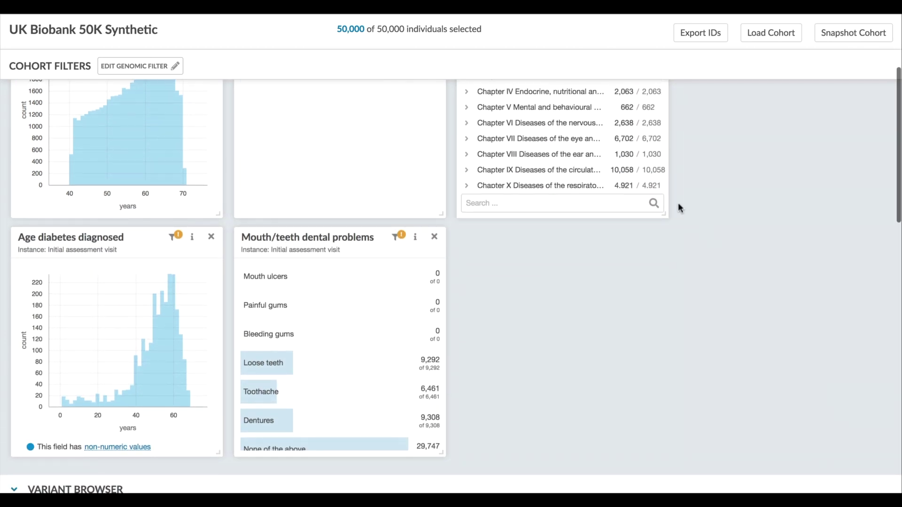
drag(664, 215, 886, 453)
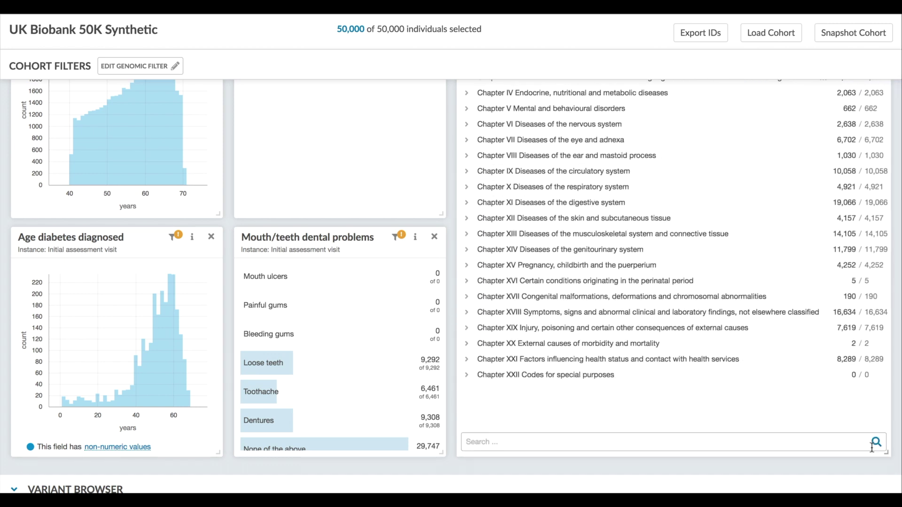
- Search the Diagnoses - main ICD10 tile for 'hypertension' codes
click(784, 441)
text(hypertension)
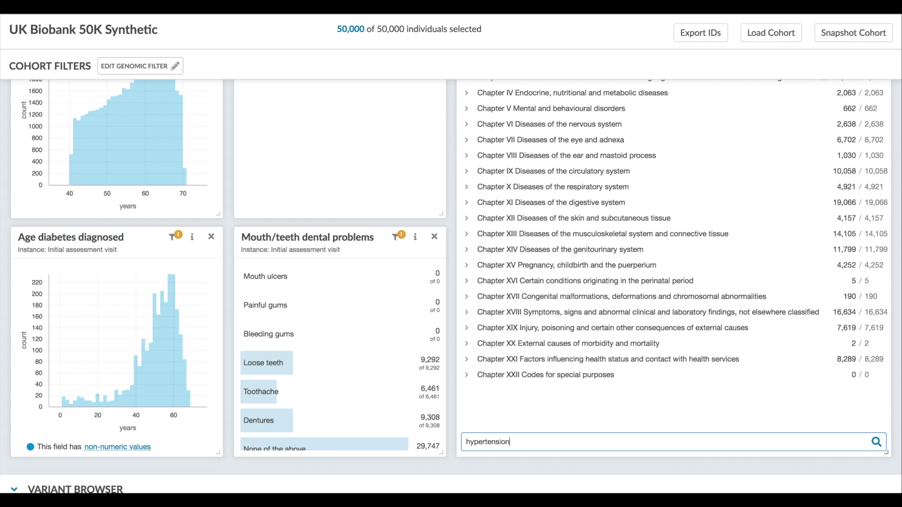
key(Return)
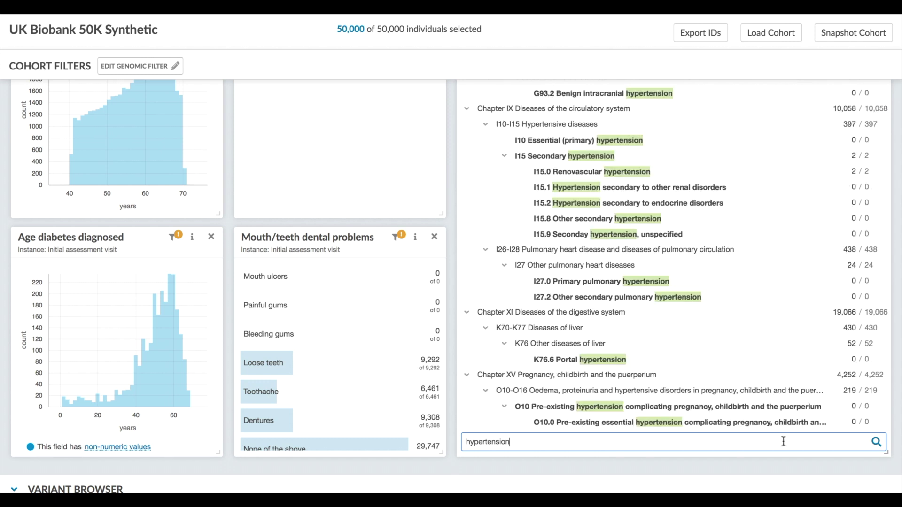
- Filter the cohort to I10-I15 Hypertensive diseases and brush age at recruitment to 39–56
click(569, 129)
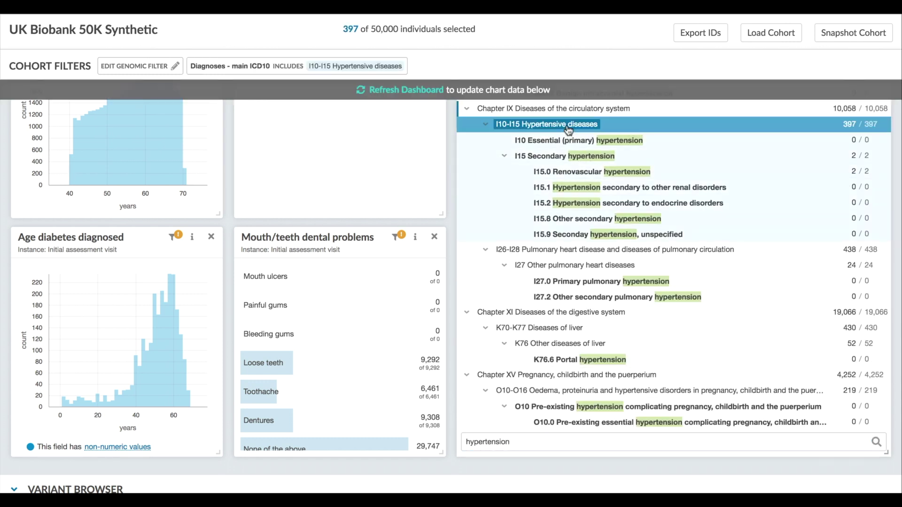
scroll(384, 160, up, 3)
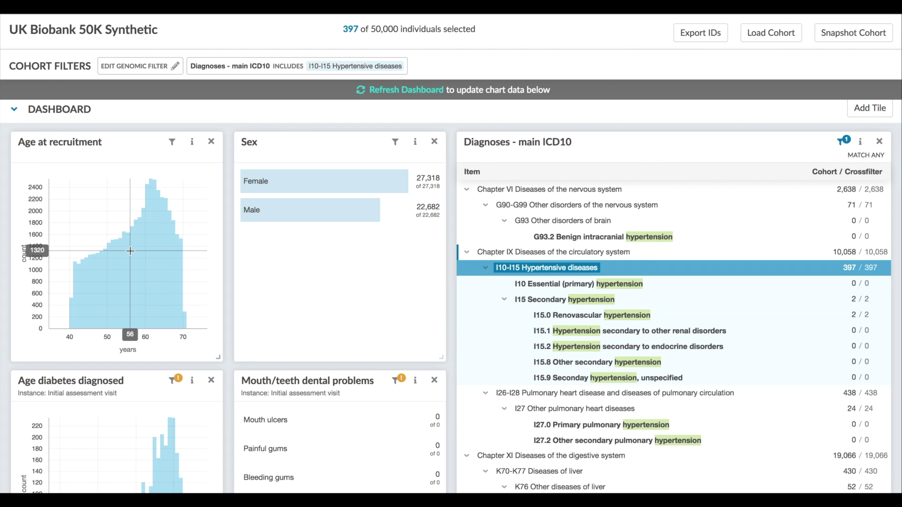
drag(130, 251, 64, 245)
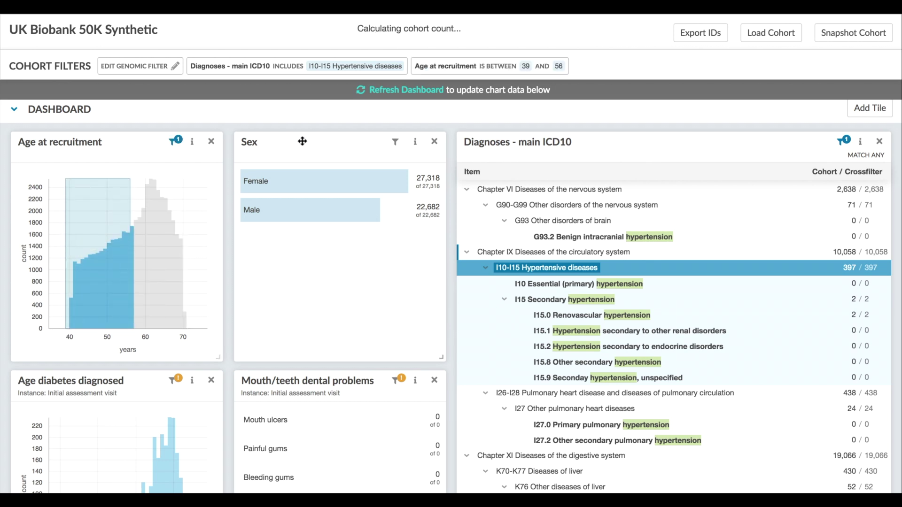
- Refresh the dashboard so charts show 190 selected individuals: 102 female, 88 male
click(393, 90)
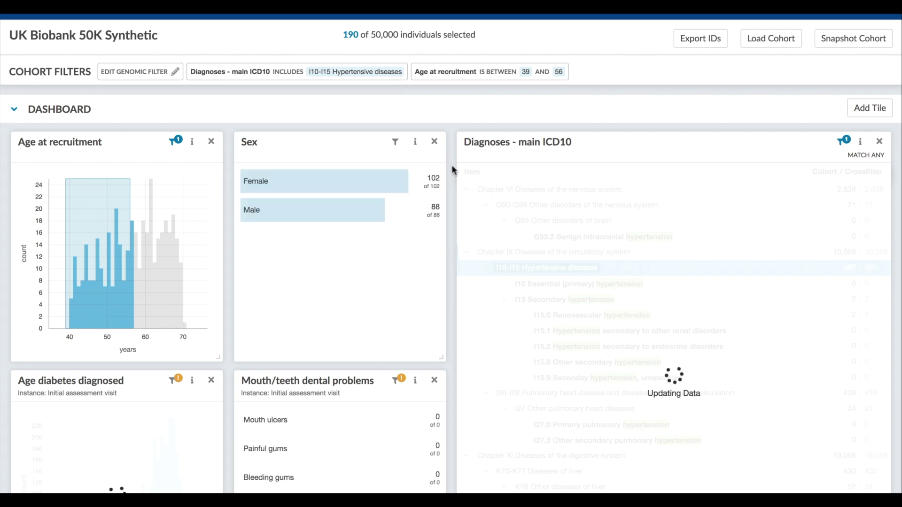
scroll(451, 165, down, 3)
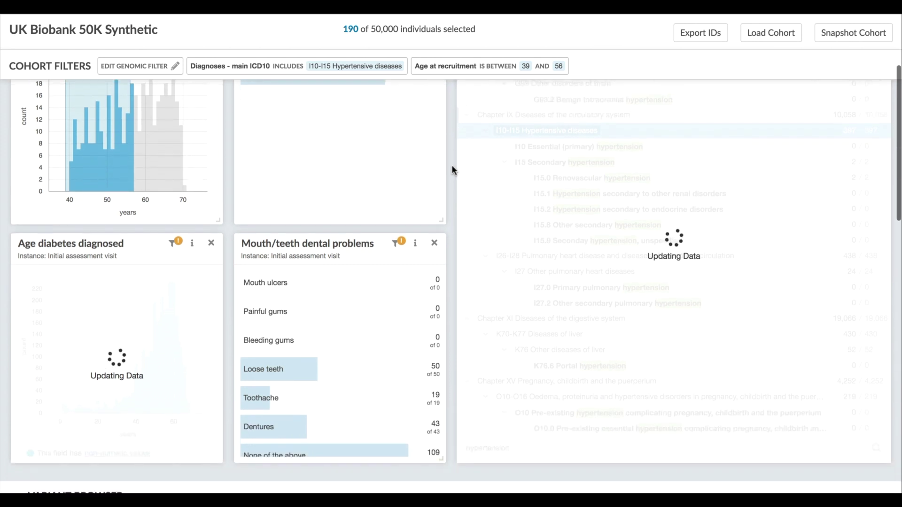
scroll(452, 165, down, 1)
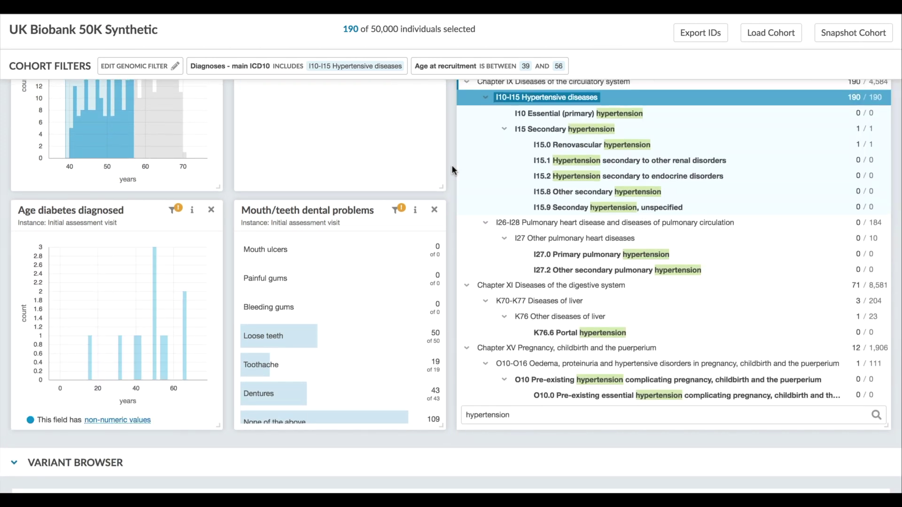
mouse_move(139, 421)
scroll(228, 382, down, 1)
scroll(284, 354, down, 1)
scroll(286, 356, down, 1)
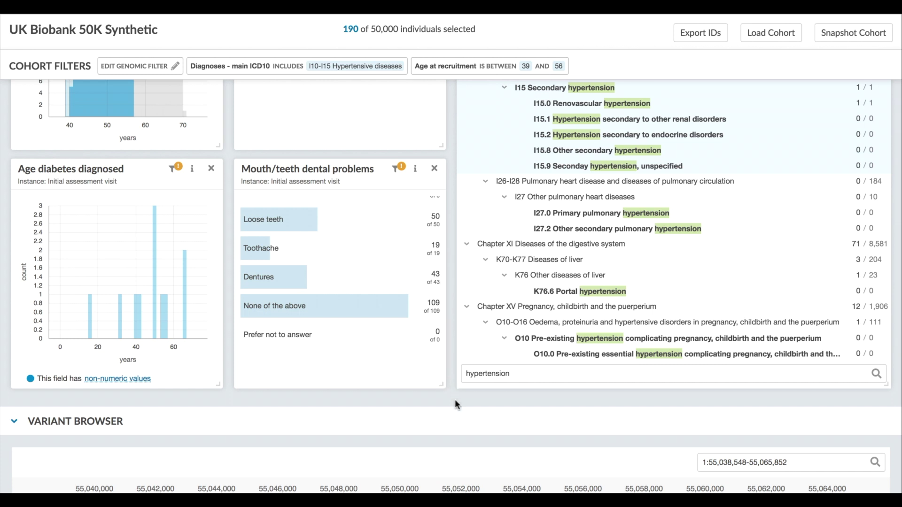
- Scroll to the PCSK9 variant table and open the detail page for variant 1:55039879
scroll(455, 400, down, 5)
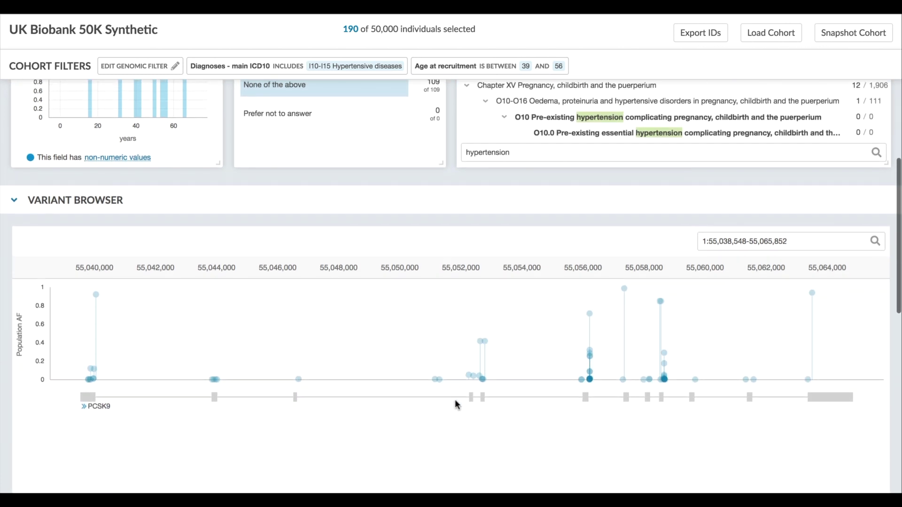
scroll(455, 401, down, 2)
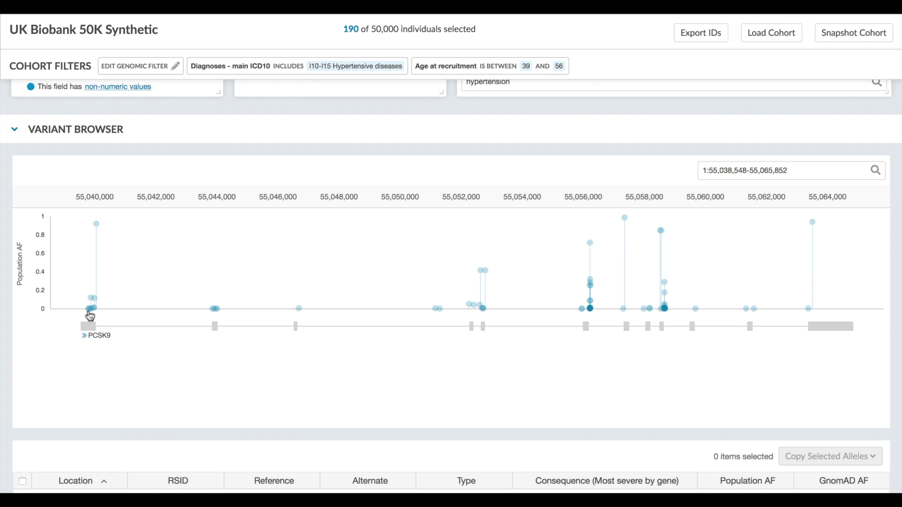
mouse_move(93, 311)
mouse_move(485, 271)
scroll(556, 400, down, 5)
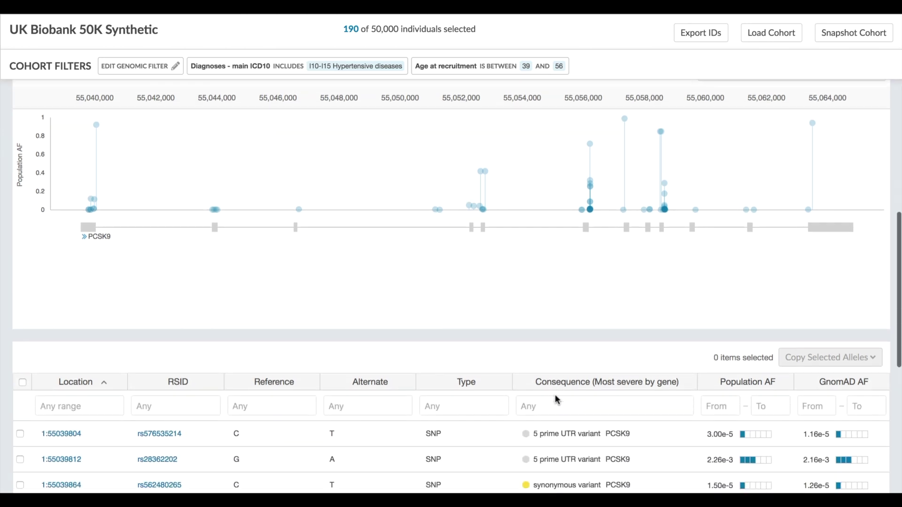
scroll(555, 396, down, 2)
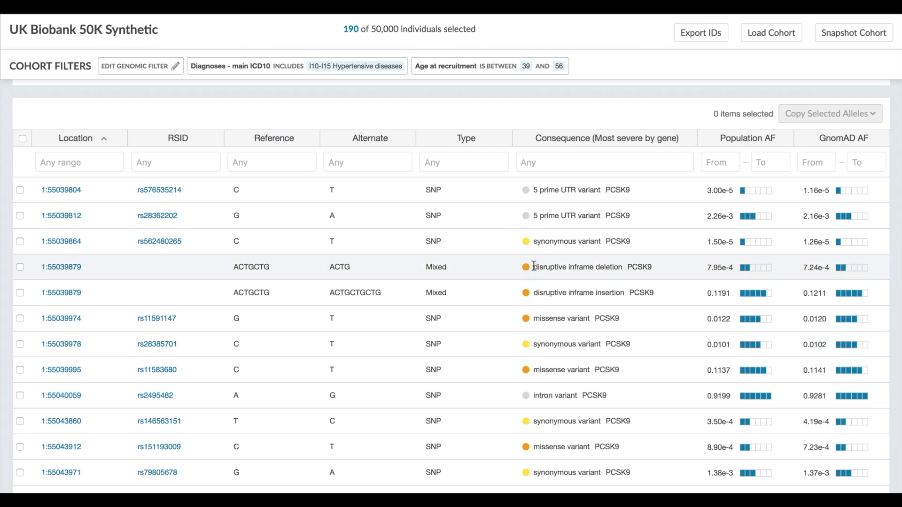
click(55, 269)
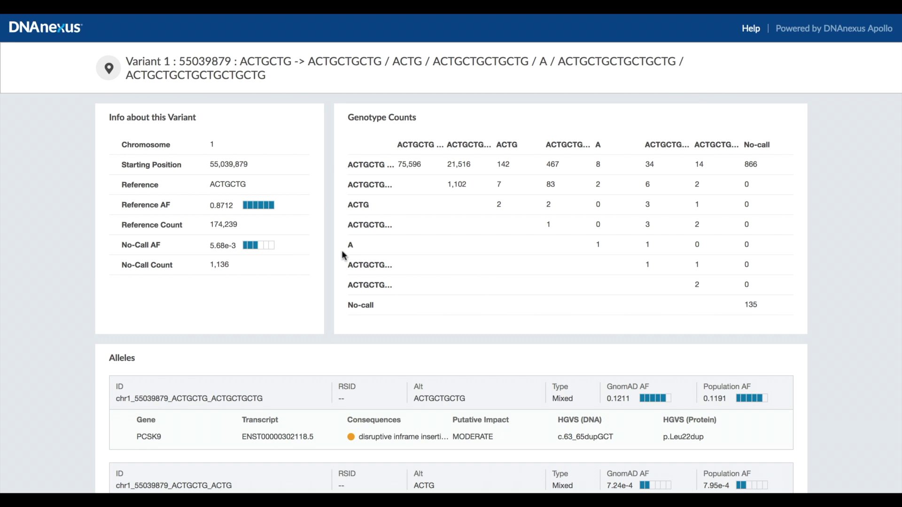
scroll(343, 333, down, 1)
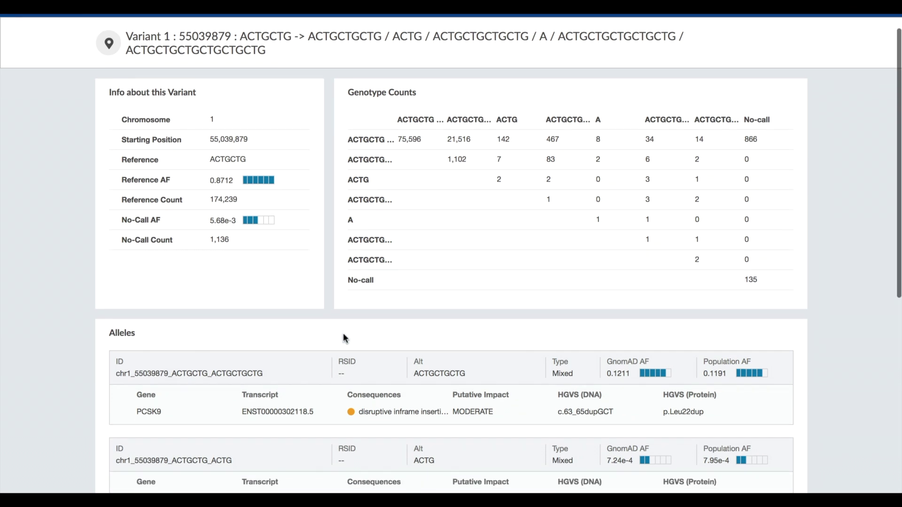
scroll(343, 334, down, 5)
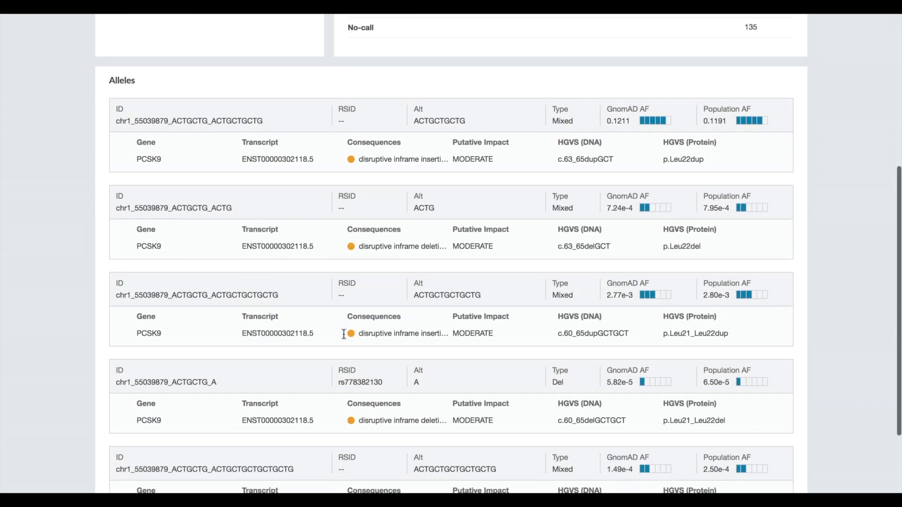
scroll(343, 335, down, 3)
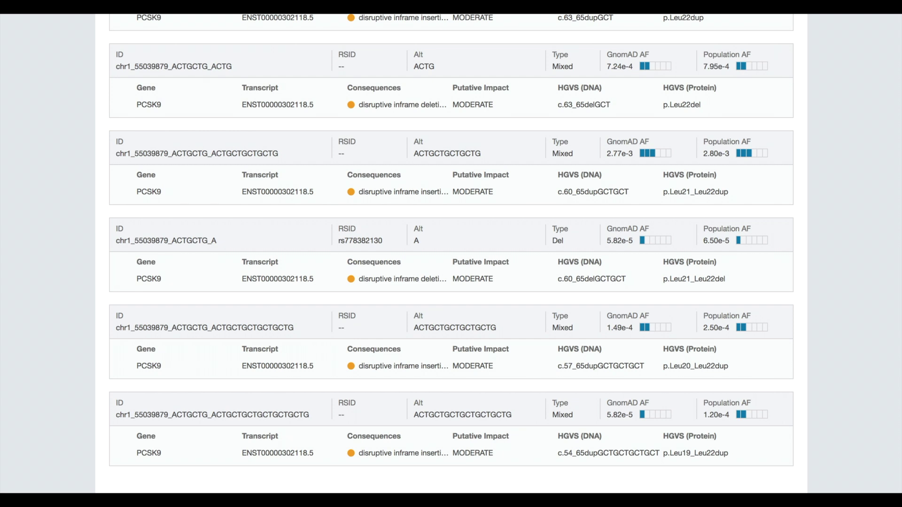
key(Escape)
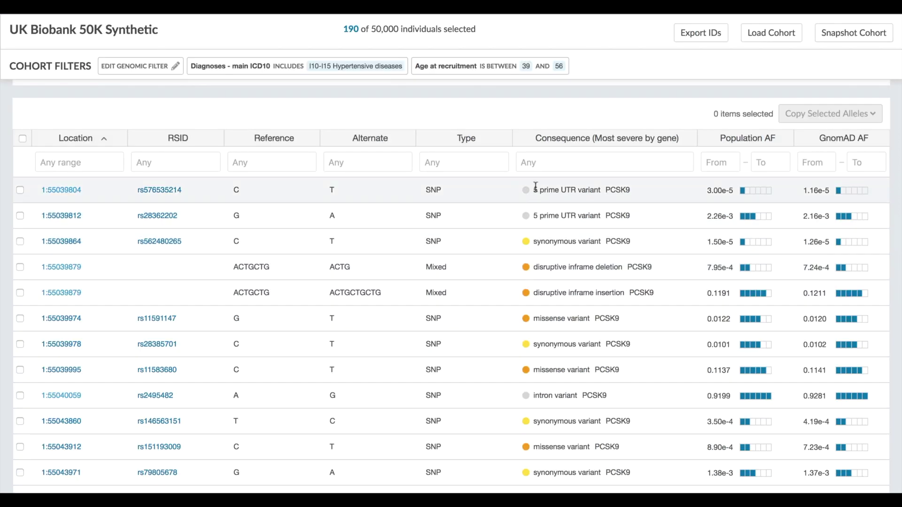
- Filter the PCSK9 table's Consequence column to 'missense', leaving nine variants
click(561, 163)
text(stop)
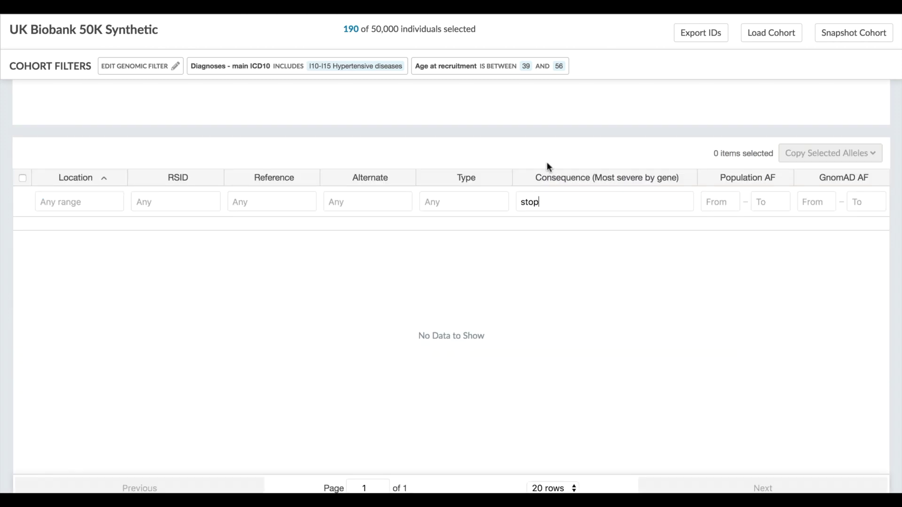
double_click(530, 201)
text(missense)
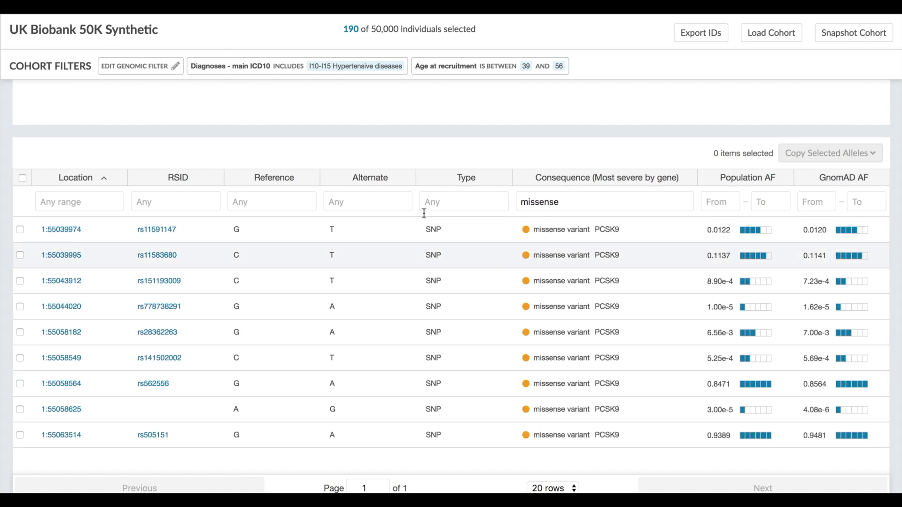
click(147, 71)
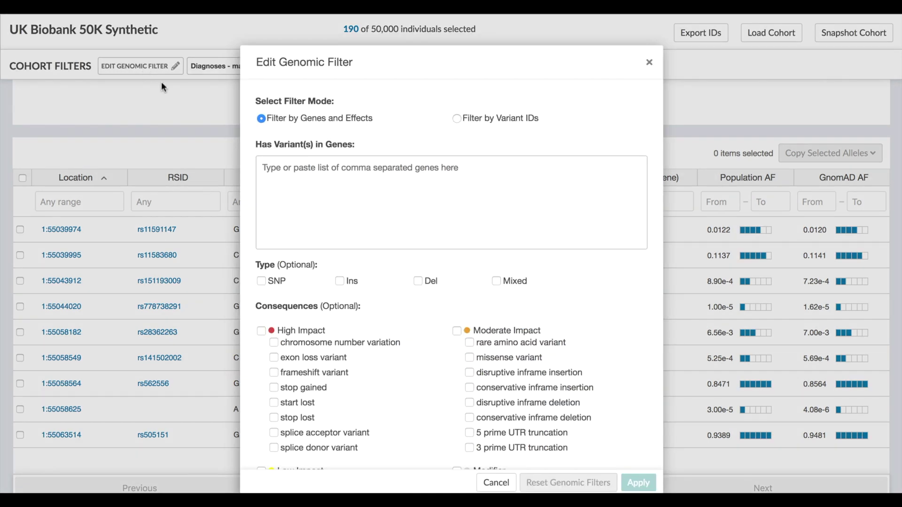
- Apply a genomic filter for PCSK9 missense variants to the cohort
click(347, 202)
text(PCSK9)
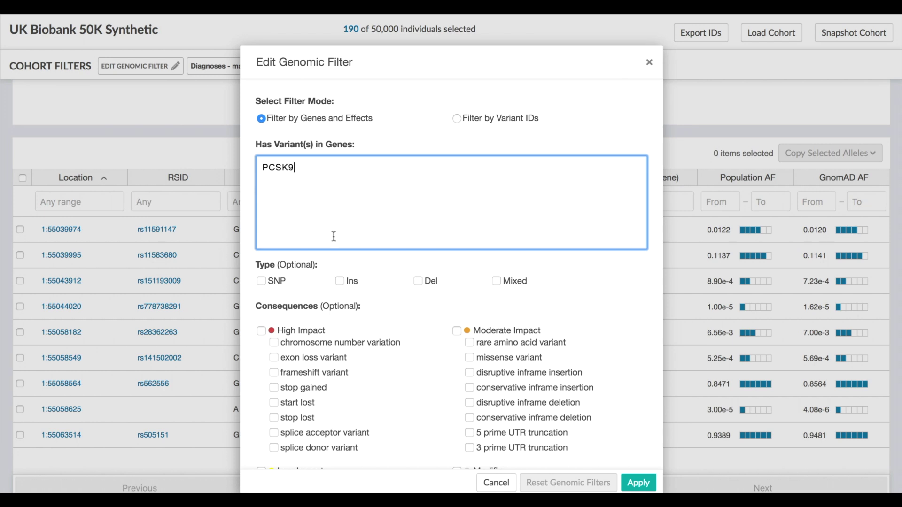
scroll(300, 375, down, 3)
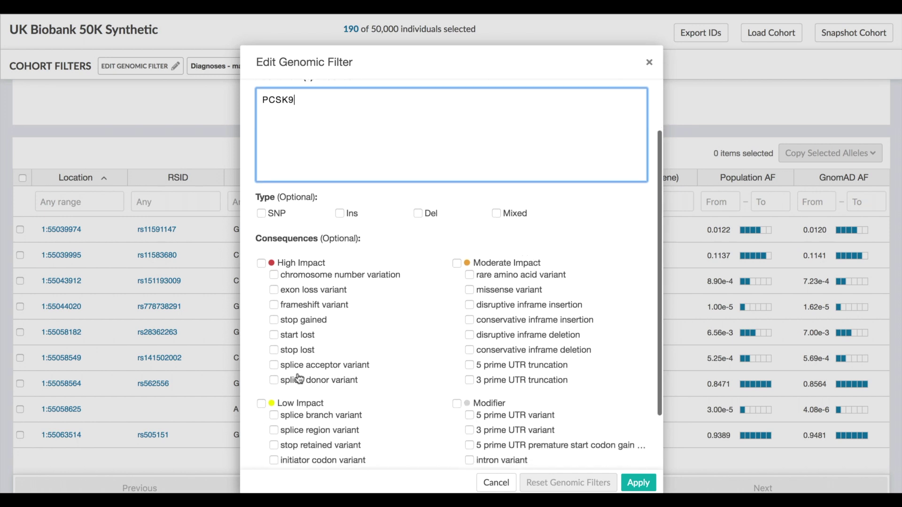
click(470, 269)
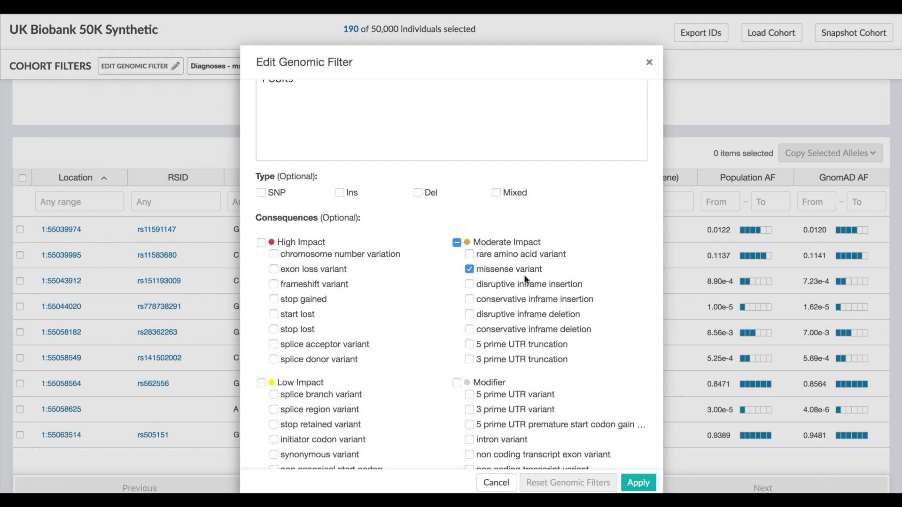
scroll(610, 337, down, 1)
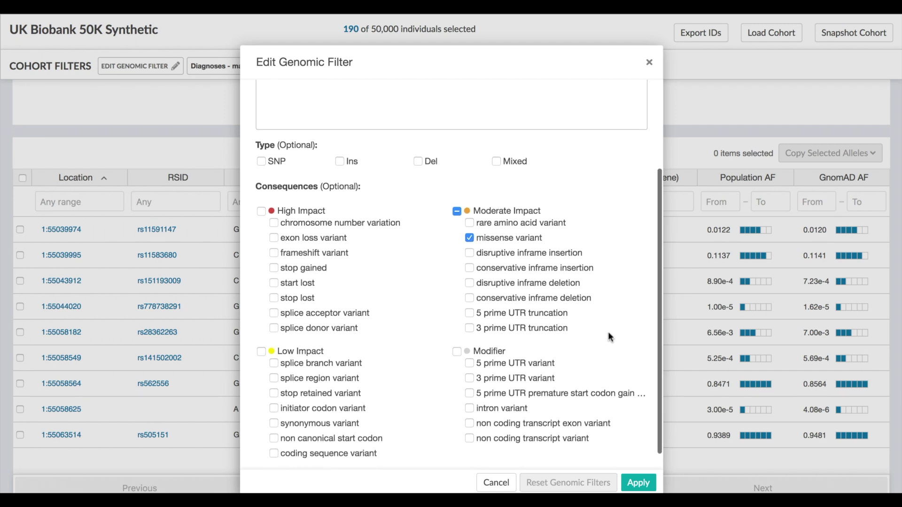
click(638, 484)
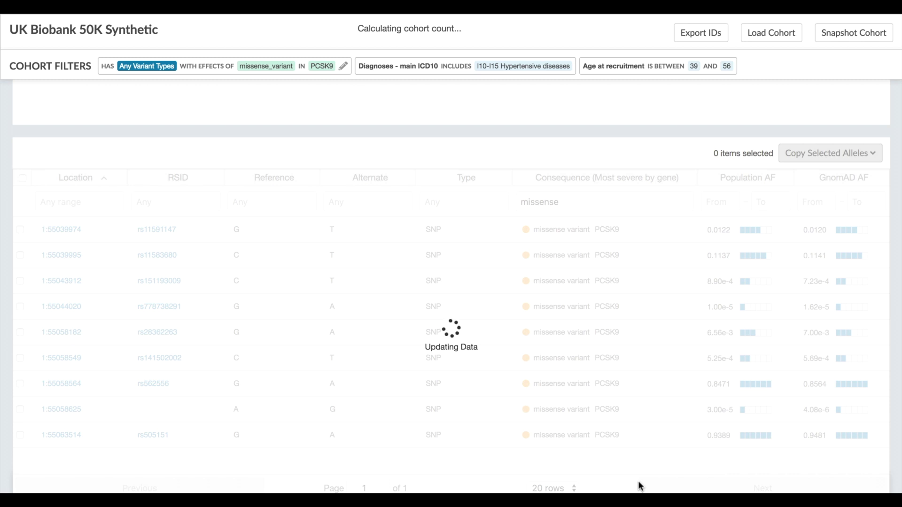
scroll(630, 346, up, 15)
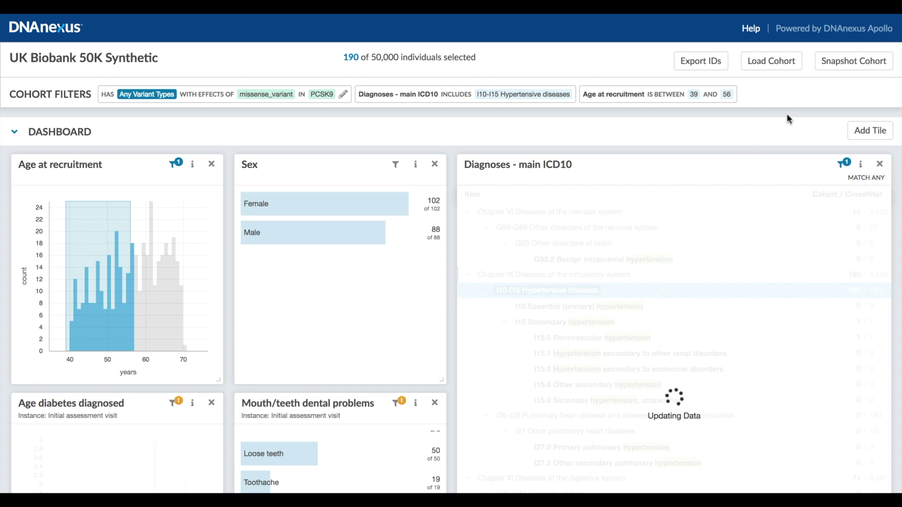
- Snapshot the 190-person filtered cohort under the name 'example'
click(850, 64)
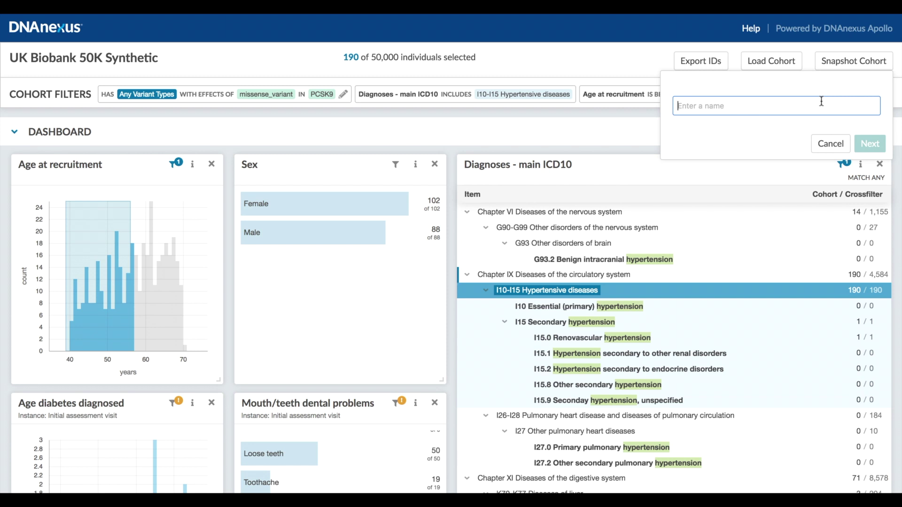
text(example)
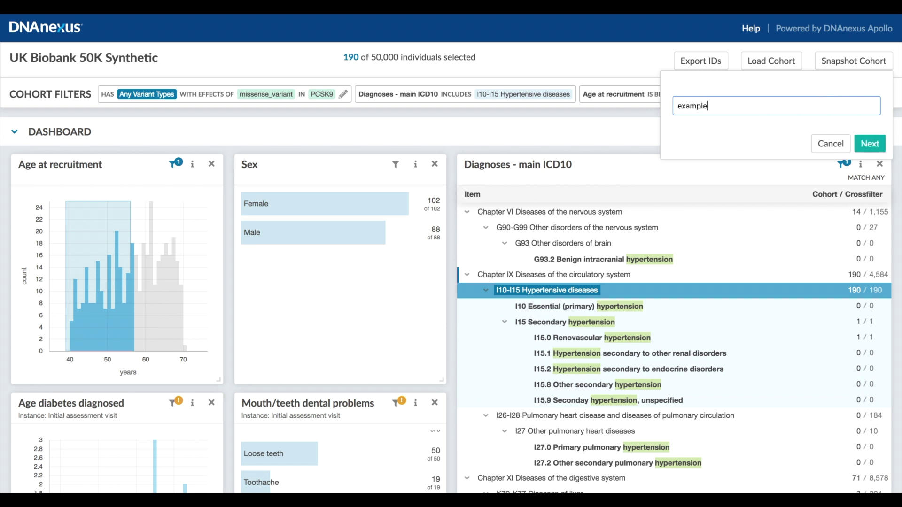
click(868, 142)
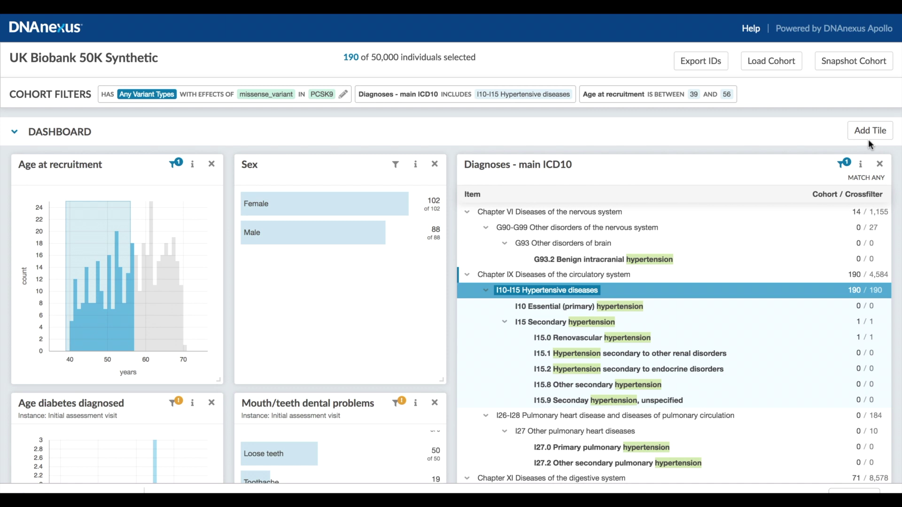
- Export the 190-person cohort's sample IDs to a file named 'example-samples'
click(715, 66)
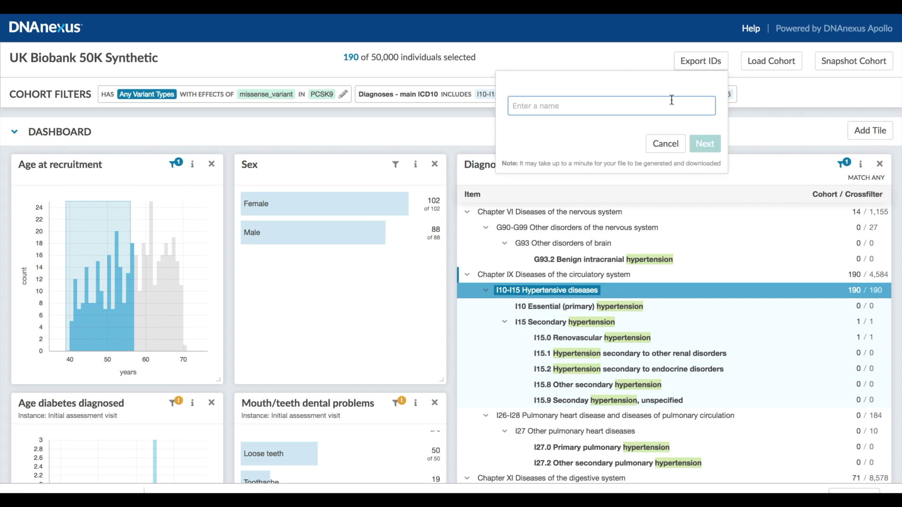
text(example-samples)
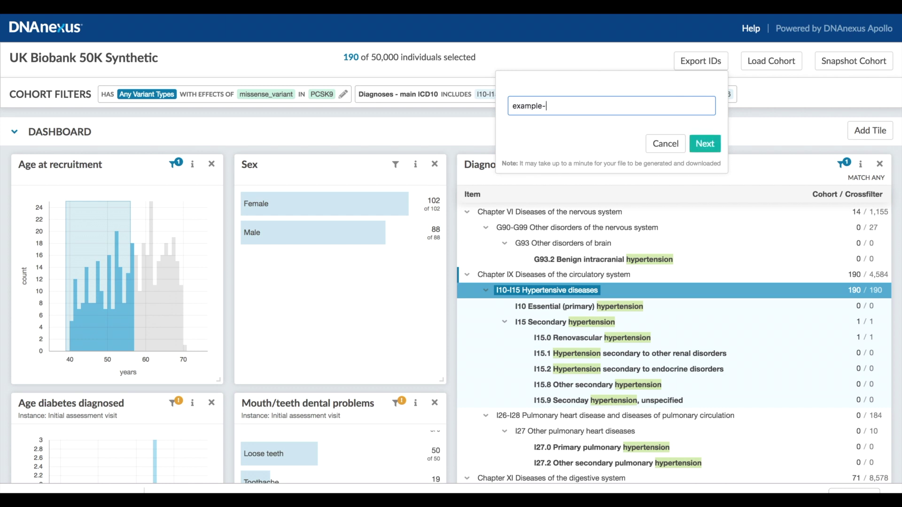
click(705, 143)
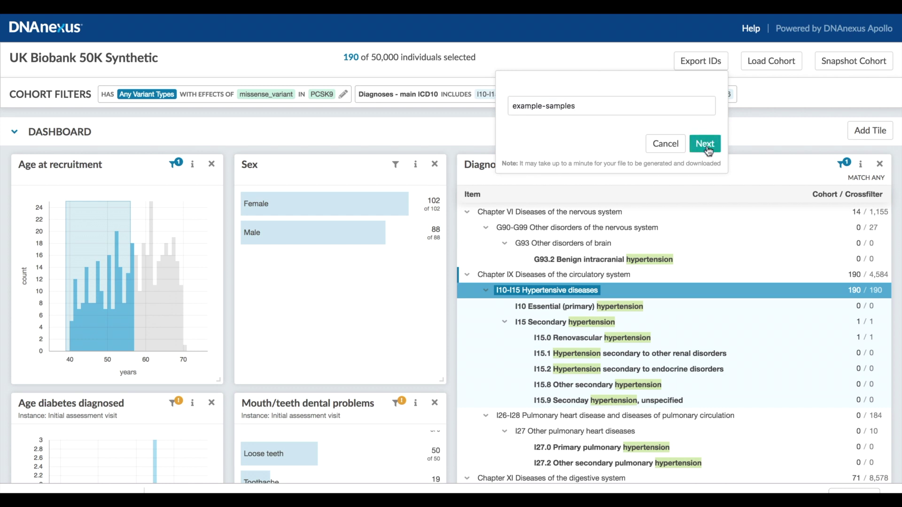